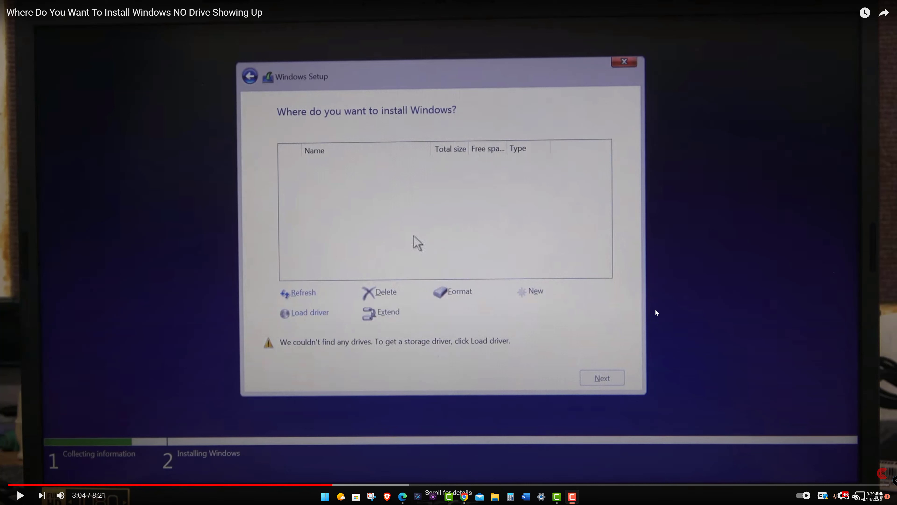
# Play the tutorial's no-drives-found section, leave fullscreen, and pause it at 2:11.
pyautogui.click(655, 310)
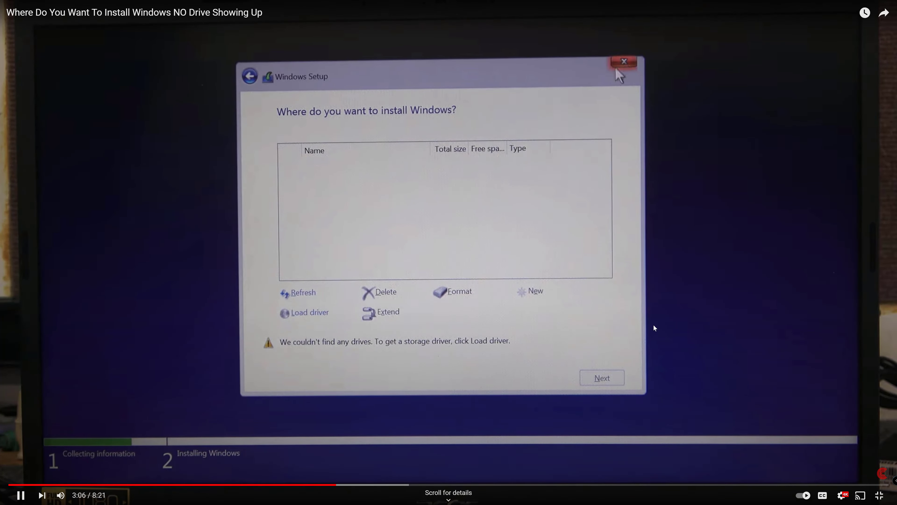
pyautogui.doubleClick(334, 401)
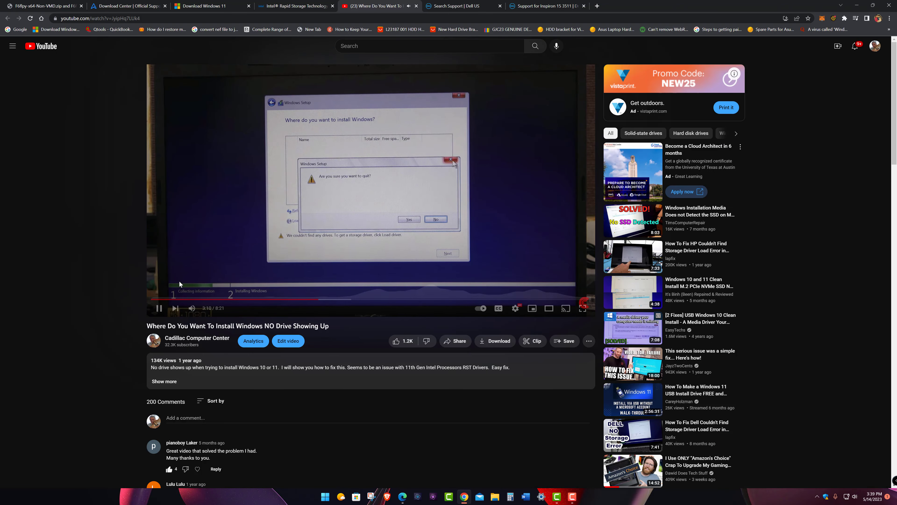
pyautogui.click(159, 310)
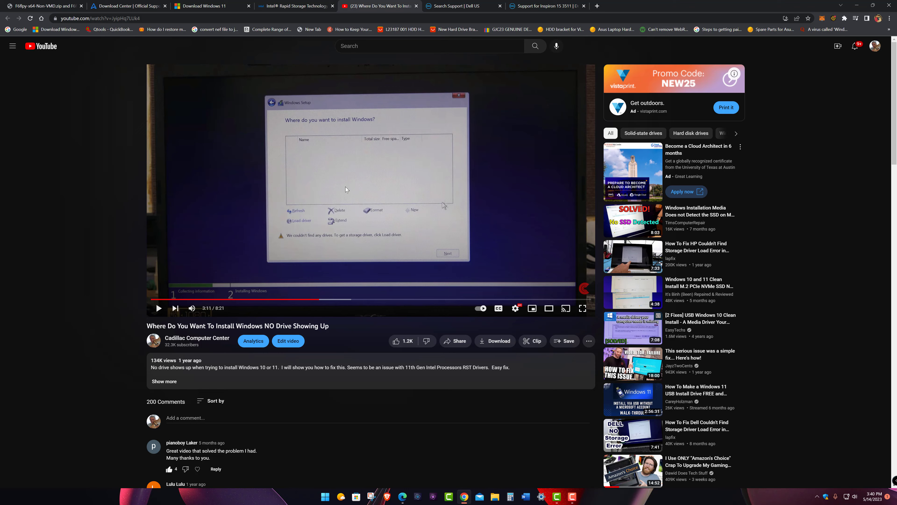
# Skim the Intel community thread on the removed F6flpy driver zips, then go back to the tutorial.
pyautogui.click(267, 5)
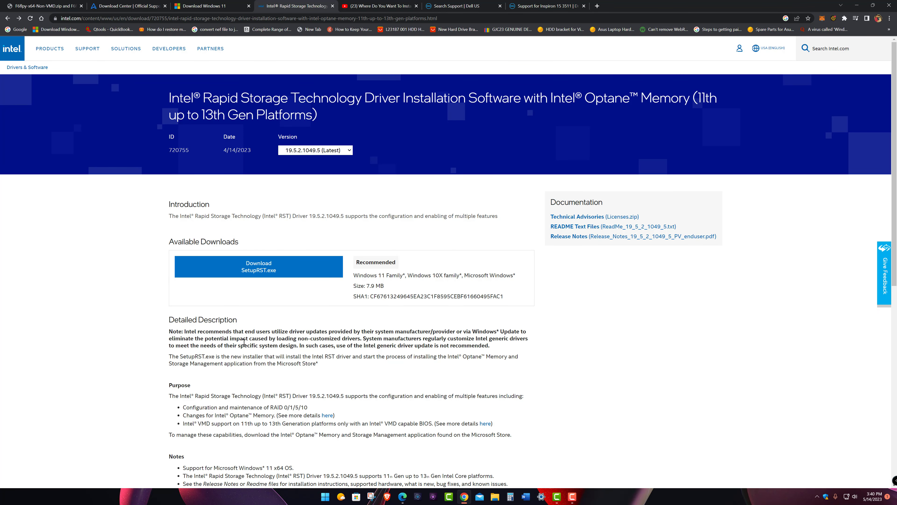
pyautogui.click(47, 7)
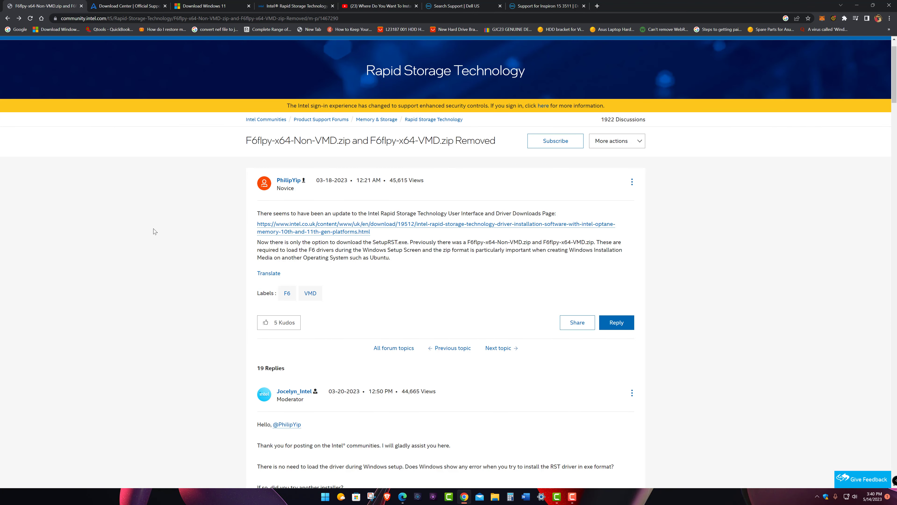
pyautogui.scroll(-1, 154, 228)
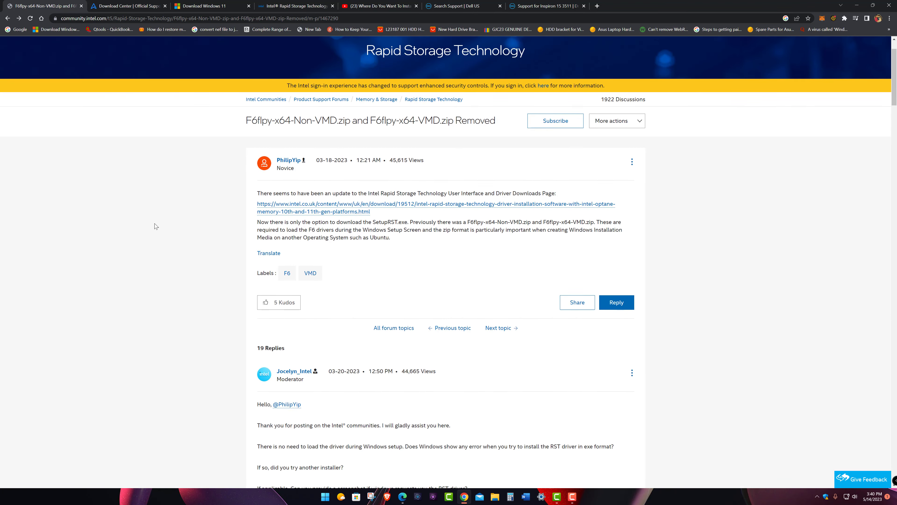
pyautogui.scroll(1, 155, 223)
pyautogui.scroll(1, 178, 270)
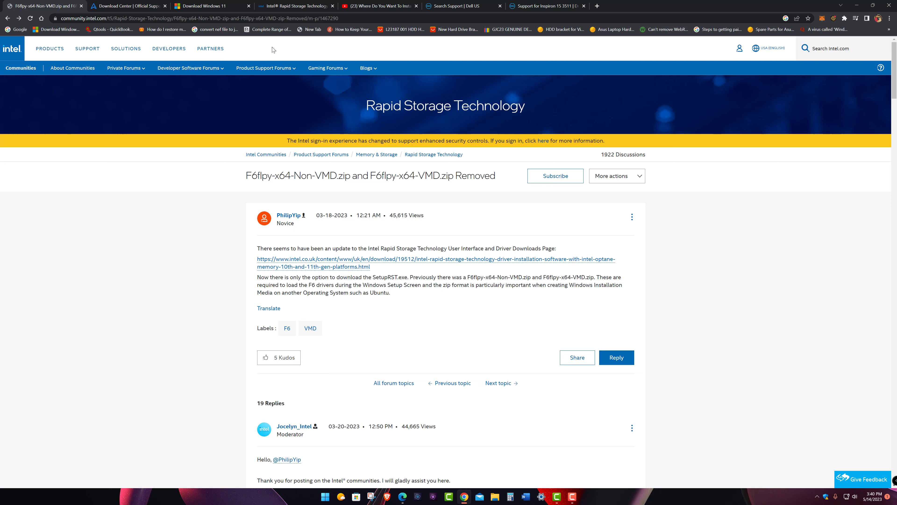
pyautogui.click(378, 6)
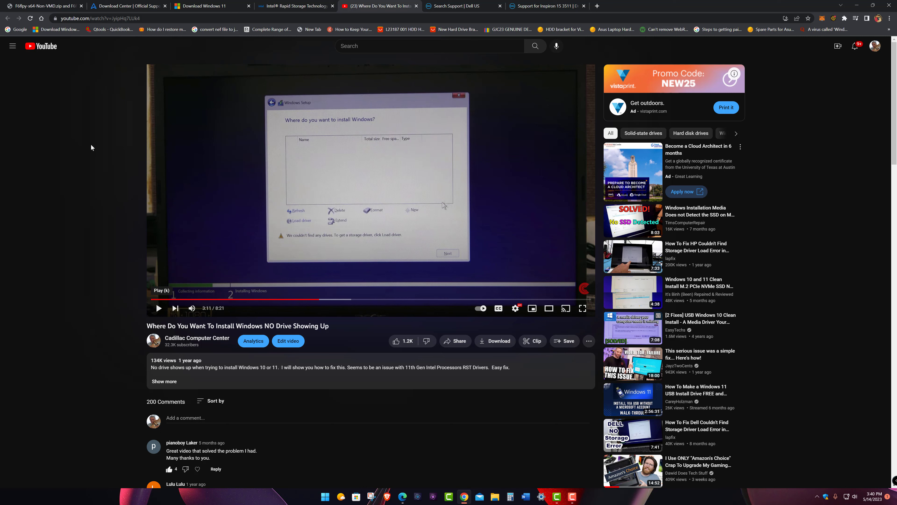
# Review Intel's RST driver download page, then switch to Dell's 'inspiron 3511' support results.
pyautogui.click(287, 8)
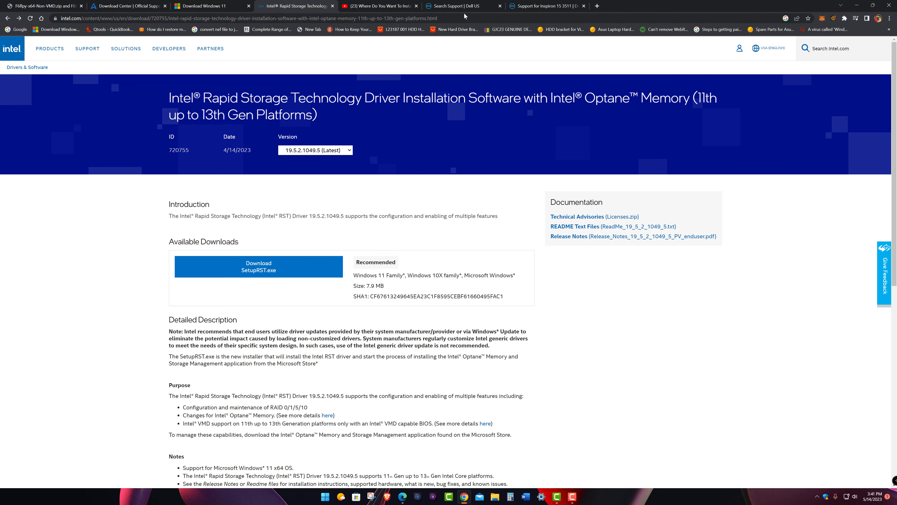
pyautogui.click(452, 7)
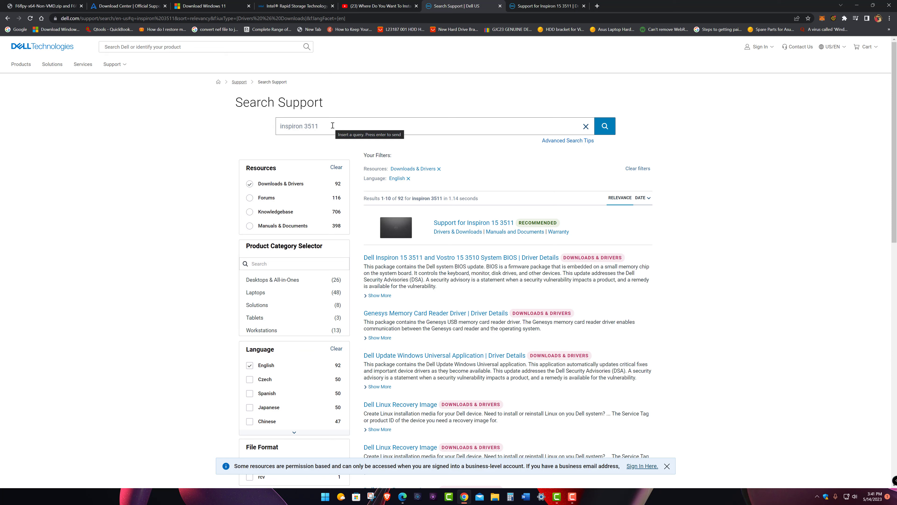
# Open the Inspiron 15 3511 drivers list and expand the Intel RST Driver 18.7.6.1010 details (30.23 MB).
pyautogui.click(448, 232)
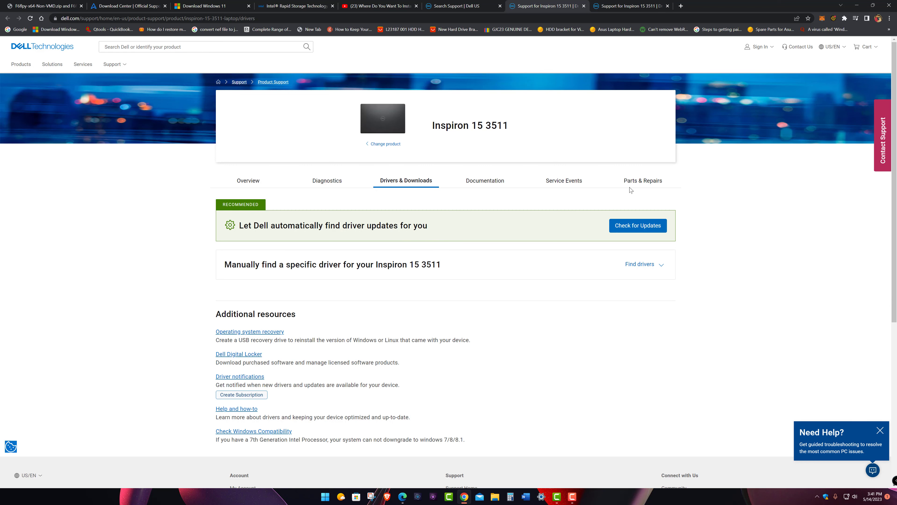
pyautogui.click(628, 6)
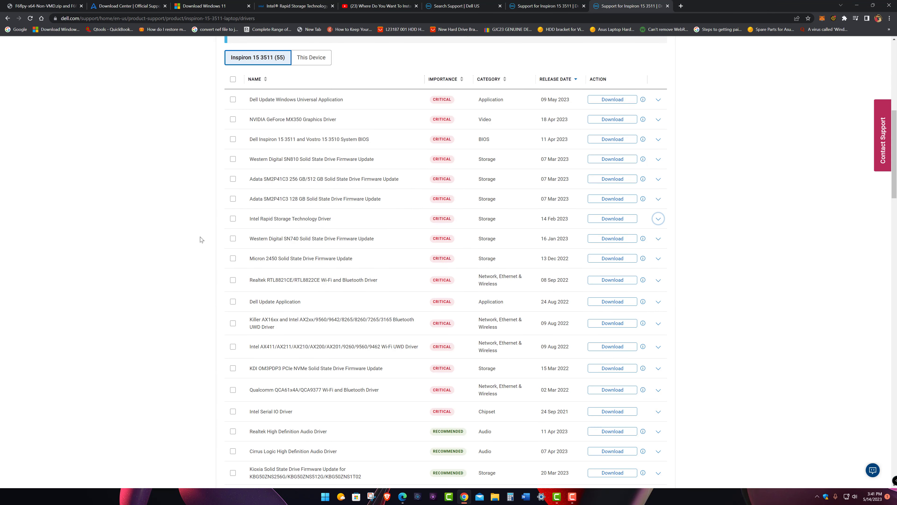
pyautogui.scroll(3, 200, 248)
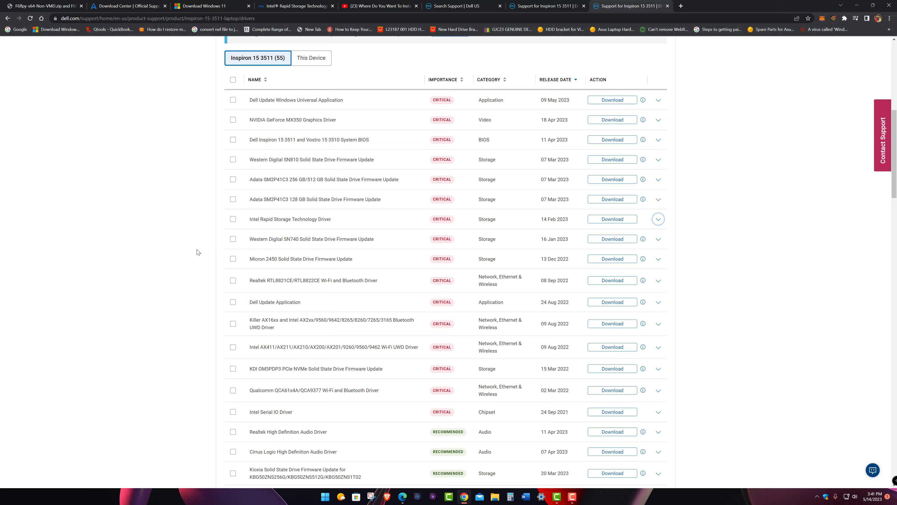
pyautogui.scroll(2, 199, 245)
pyautogui.scroll(-5, 199, 246)
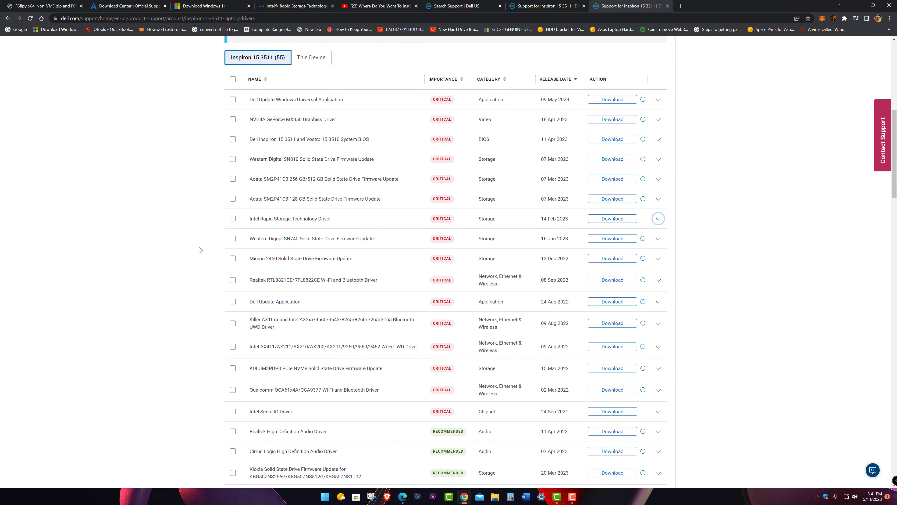
pyautogui.scroll(-1, 238, 247)
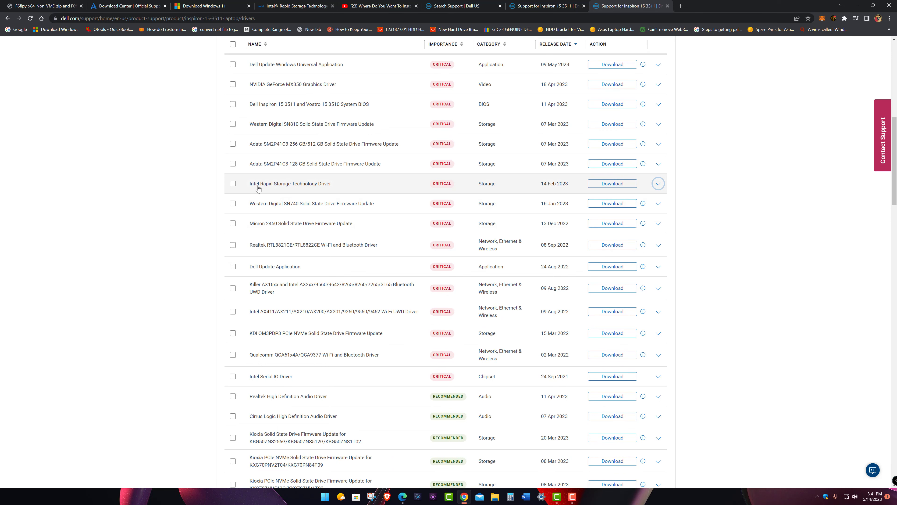
pyautogui.click(351, 186)
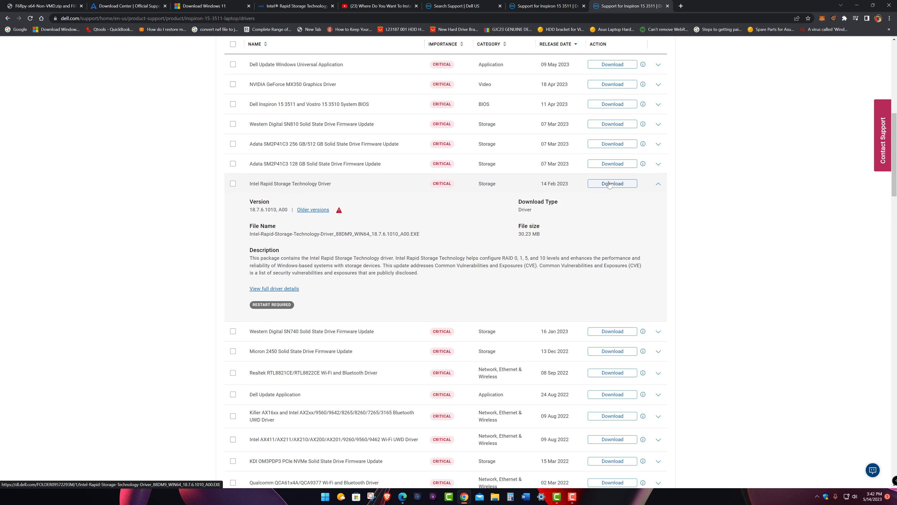
# Download the Intel RST Driver 18.7.6.1010 package and run the EXE from Chrome's download bar.
pyautogui.click(608, 190)
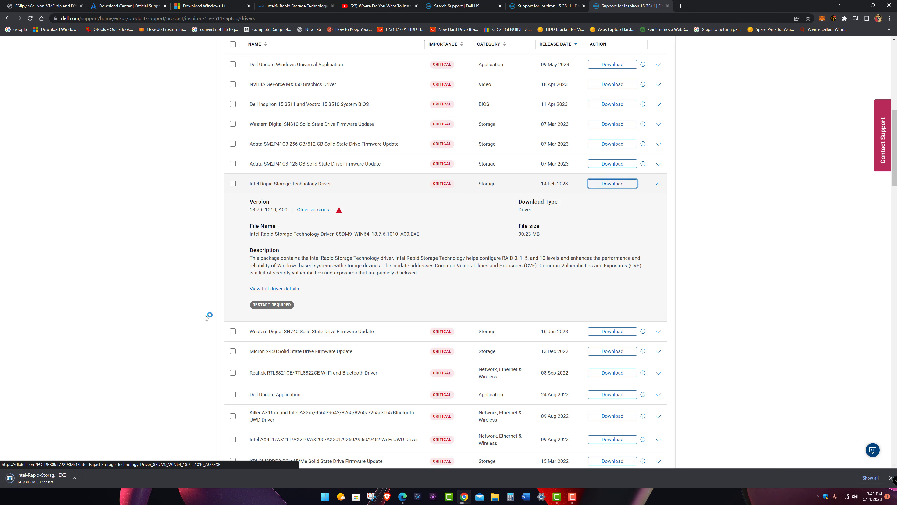
pyautogui.click(75, 479)
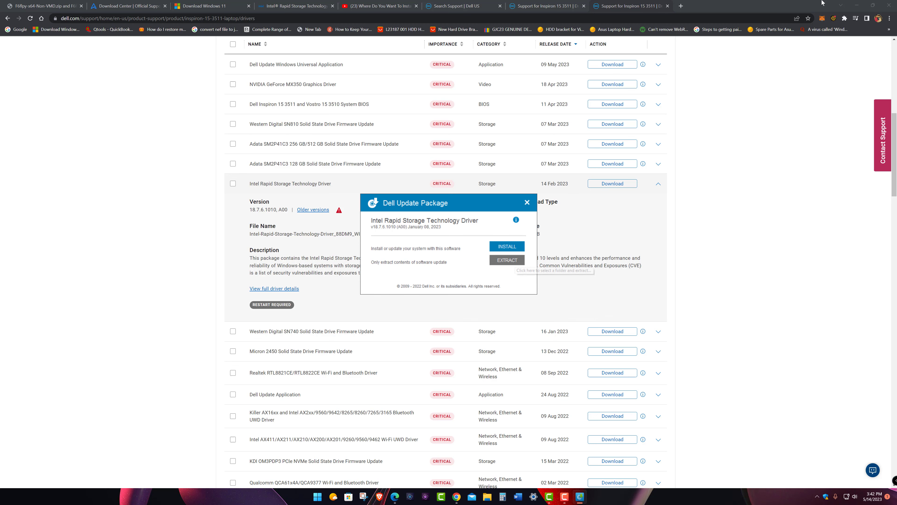
# Create a new desktop folder named rst.
pyautogui.click(856, 5)
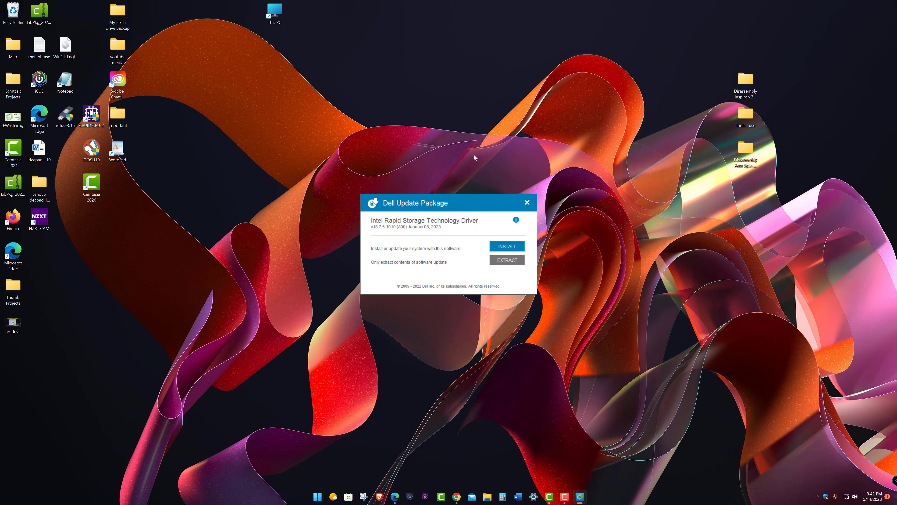
pyautogui.rightClick(255, 171)
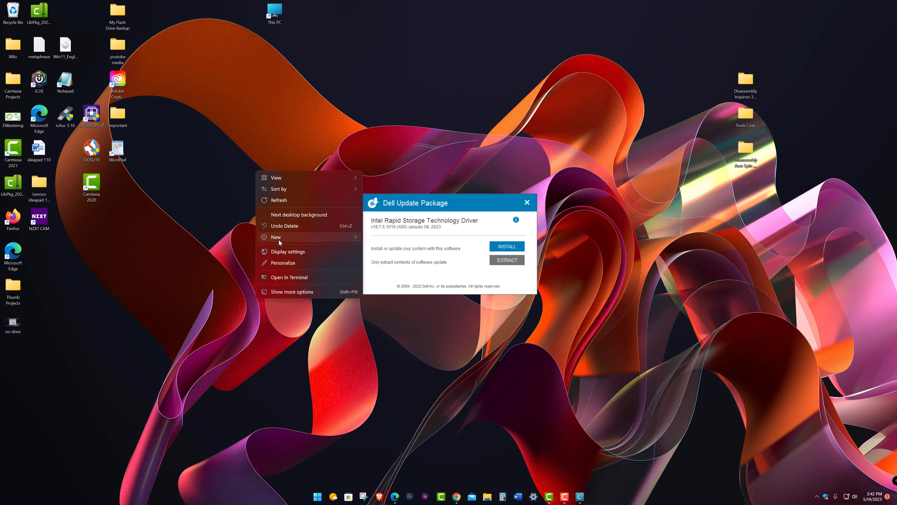
pyautogui.moveTo(352, 240)
pyautogui.click(393, 240)
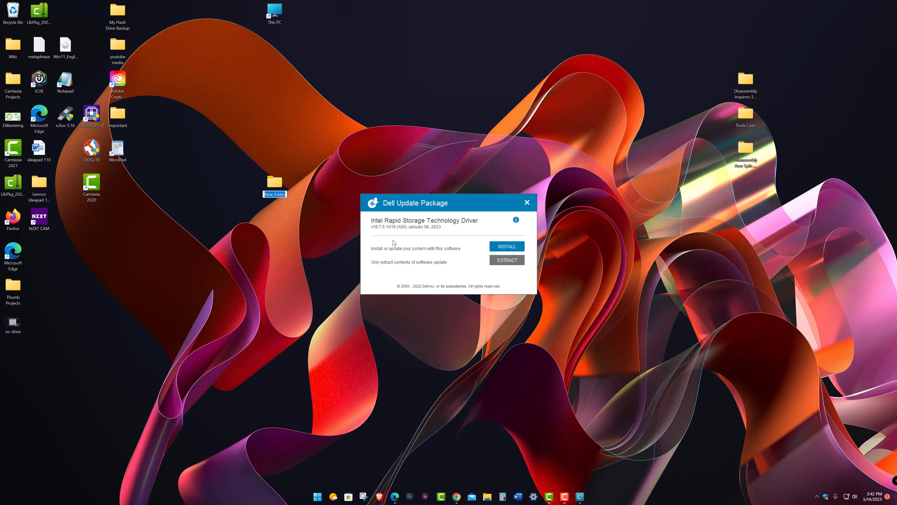
pyautogui.write('rst')
pyautogui.press('Return')
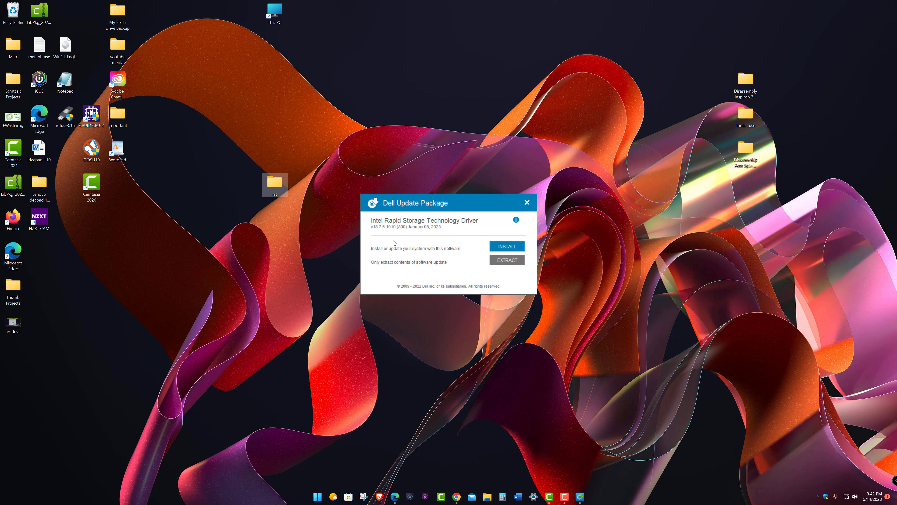
# Extract the Dell RST package contents into the rst folder and close the finished window.
pyautogui.click(505, 261)
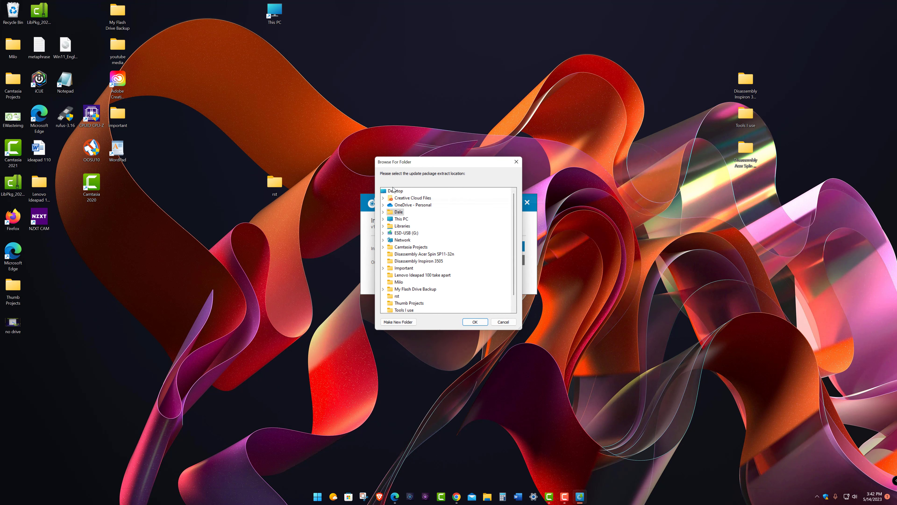
pyautogui.click(397, 296)
pyautogui.click(475, 325)
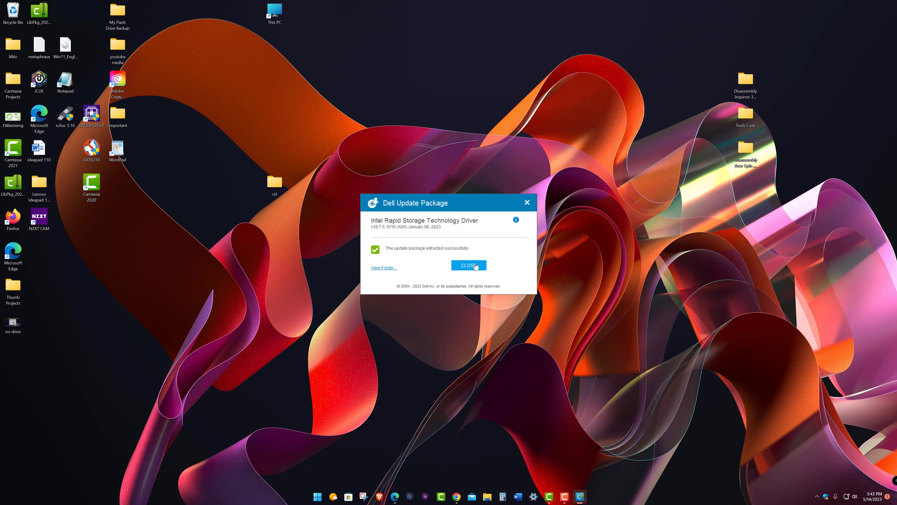
pyautogui.click(476, 266)
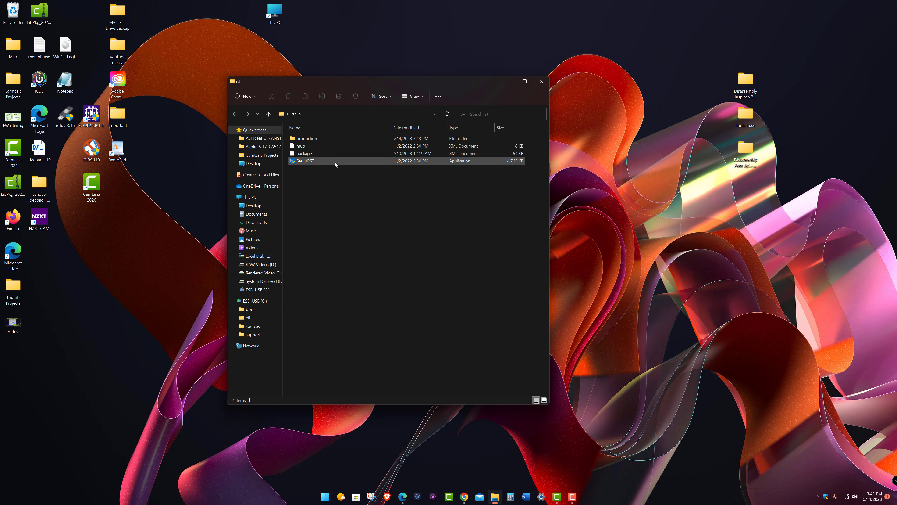
# Browse production > Windows10-x64 > 15063 > Drivers > VMD to the iaStorVD file, then close Explorer.
pyautogui.doubleClick(311, 137)
pyautogui.doubleClick(317, 139)
pyautogui.doubleClick(315, 136)
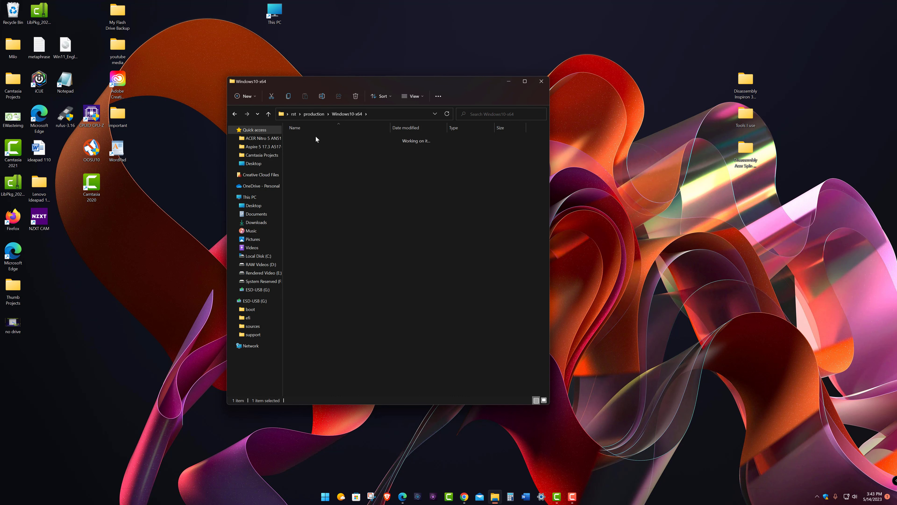
pyautogui.doubleClick(315, 136)
pyautogui.doubleClick(307, 137)
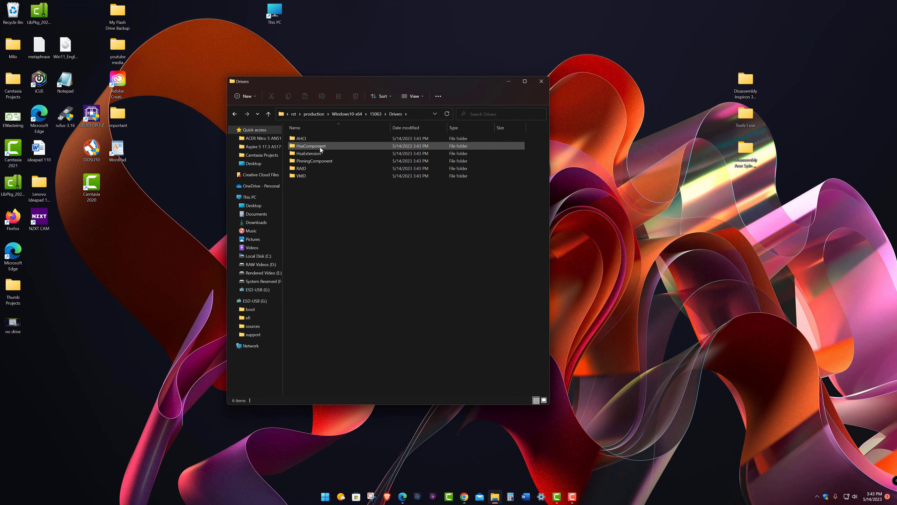
pyautogui.doubleClick(303, 176)
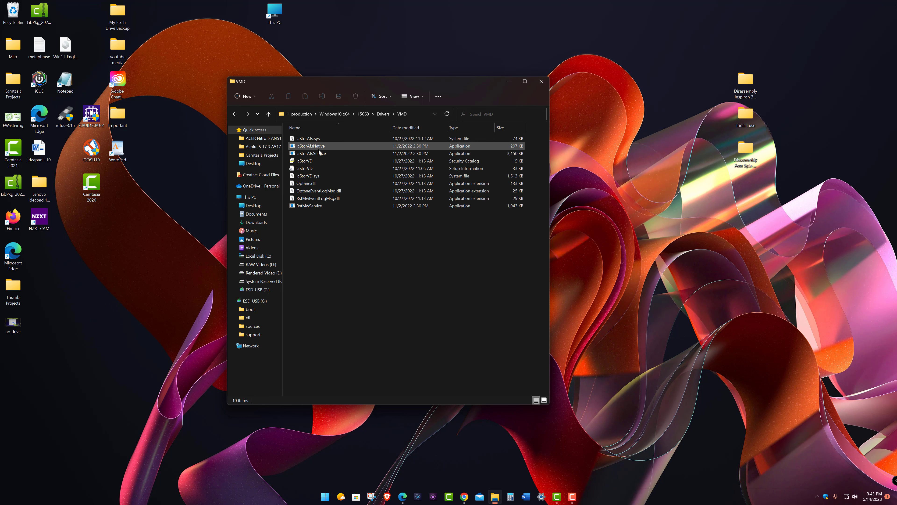
pyautogui.click(305, 168)
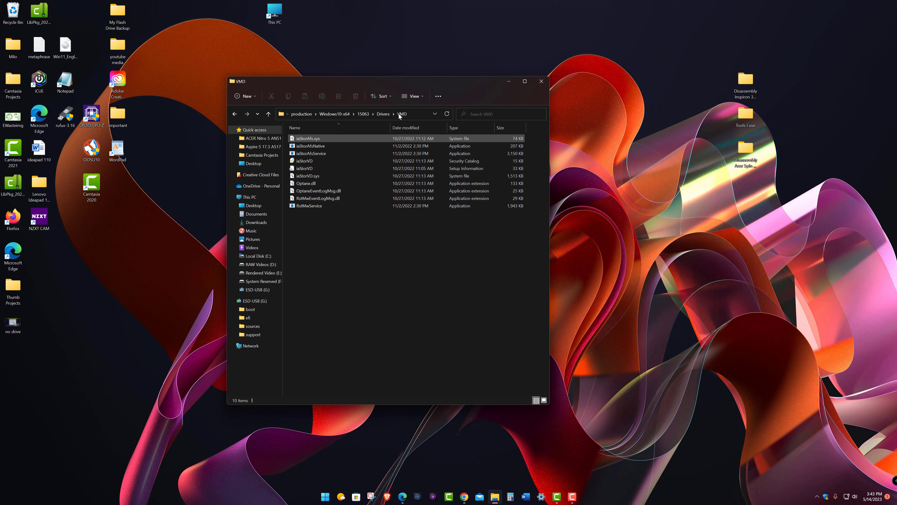
pyautogui.click(540, 80)
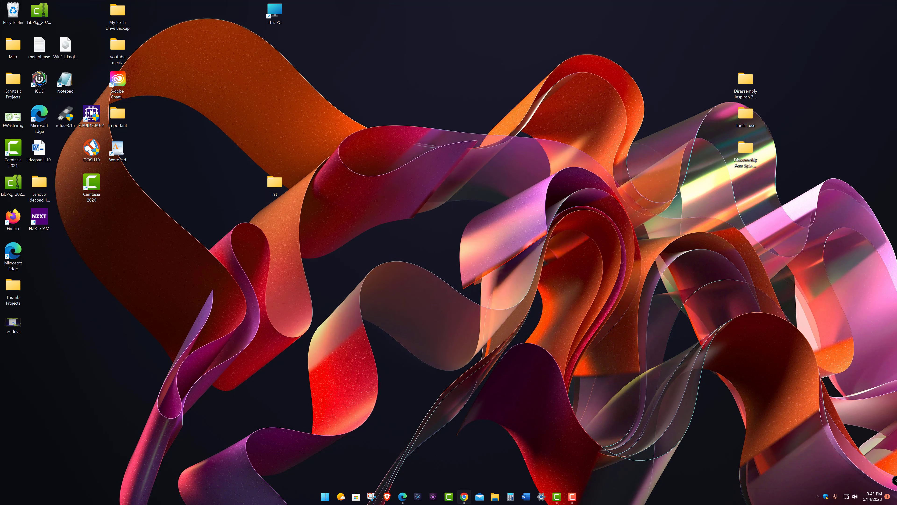
# Download Acer's IRST 18.6.1.1016 Intel Rapid Storage Technology driver from Acer Support in Edge.
pyautogui.click(464, 496)
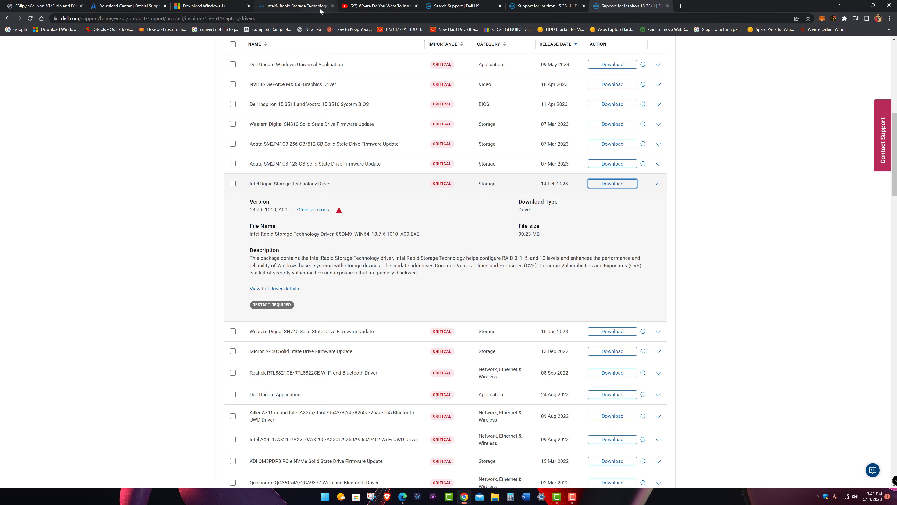
pyautogui.click(402, 500)
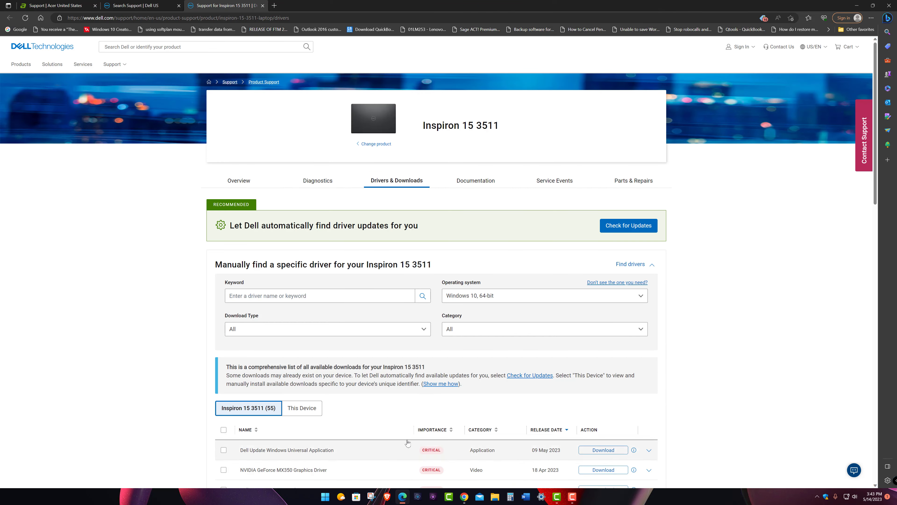
pyautogui.click(59, 6)
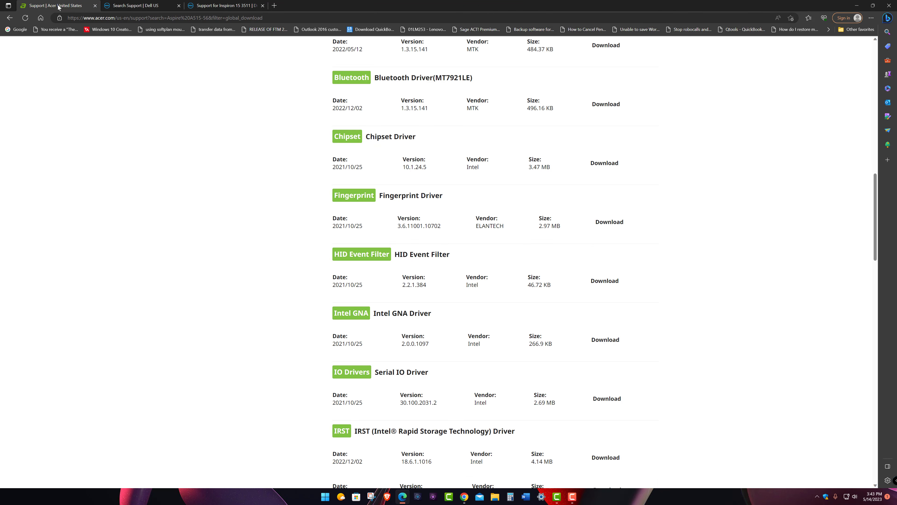
pyautogui.scroll(15, 169, 279)
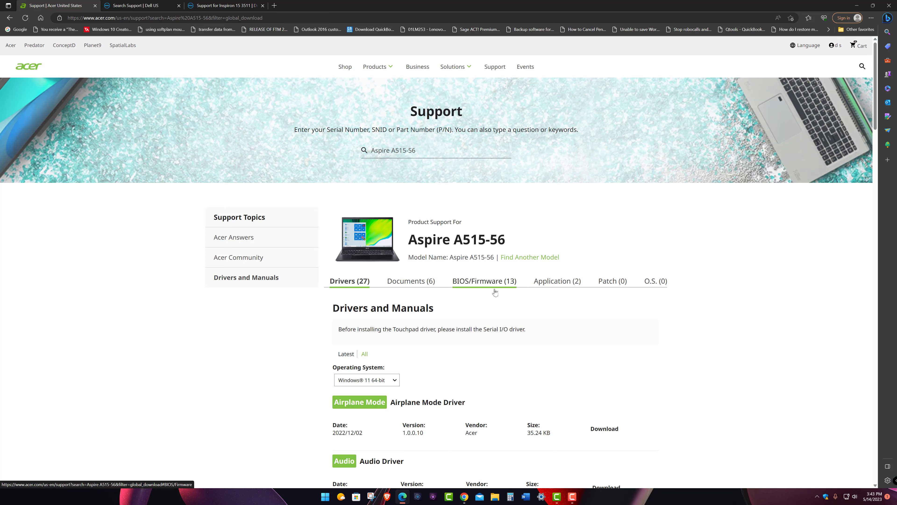
pyautogui.scroll(-6, 493, 287)
pyautogui.scroll(-14, 492, 289)
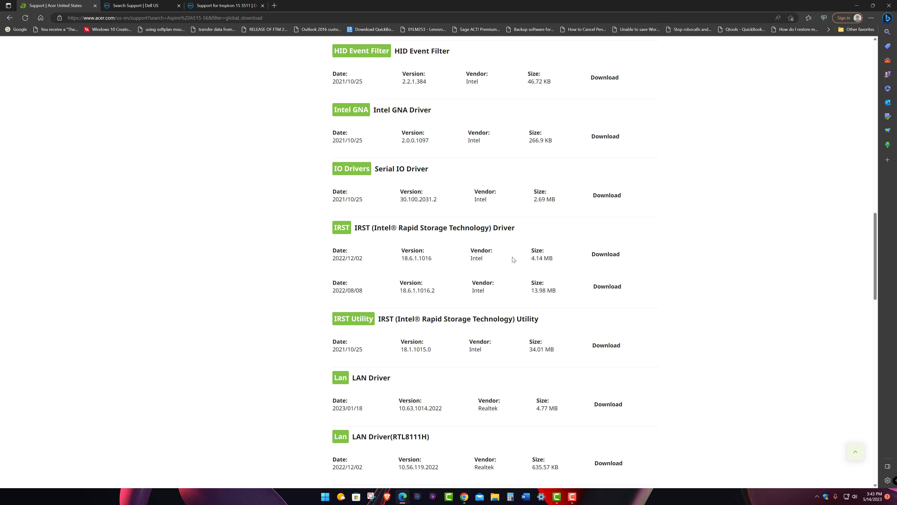
pyautogui.click(606, 254)
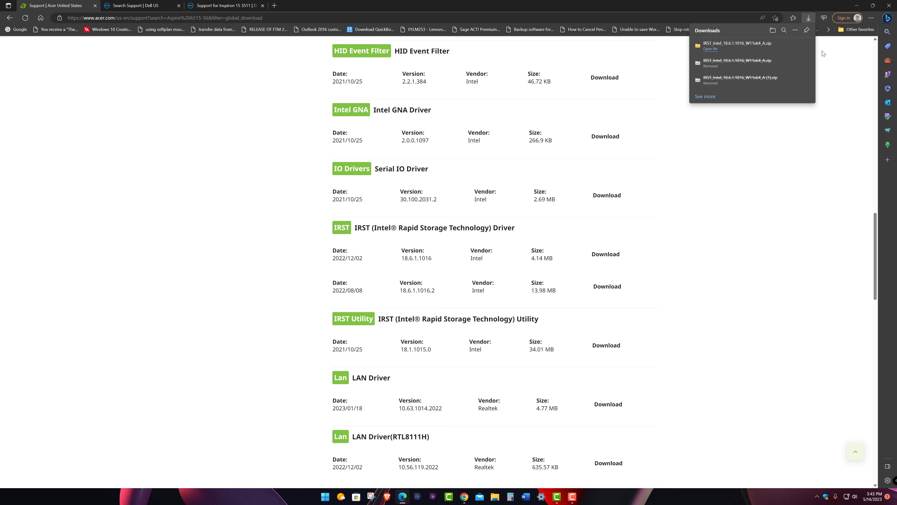
# Show the downloaded IRST zip in the Downloads folder and minimize Edge.
pyautogui.click(784, 45)
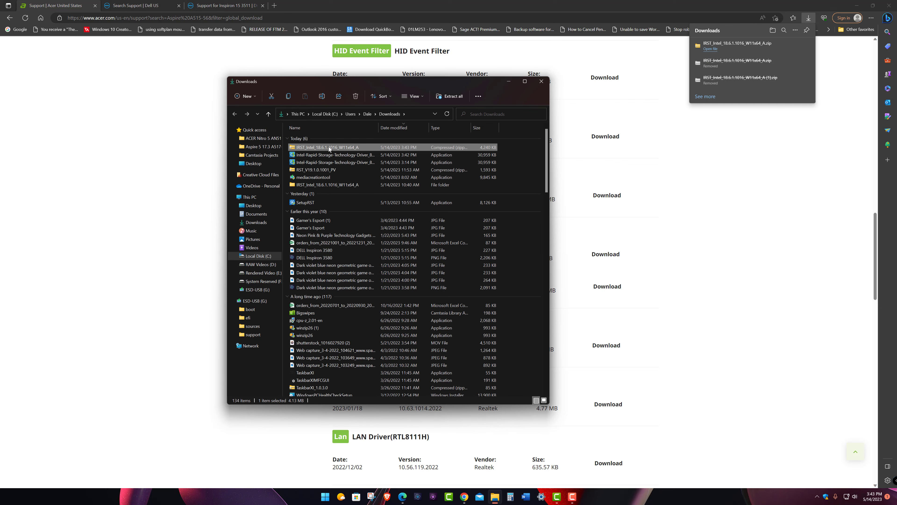
pyautogui.rightClick(329, 148)
pyautogui.click(695, 152)
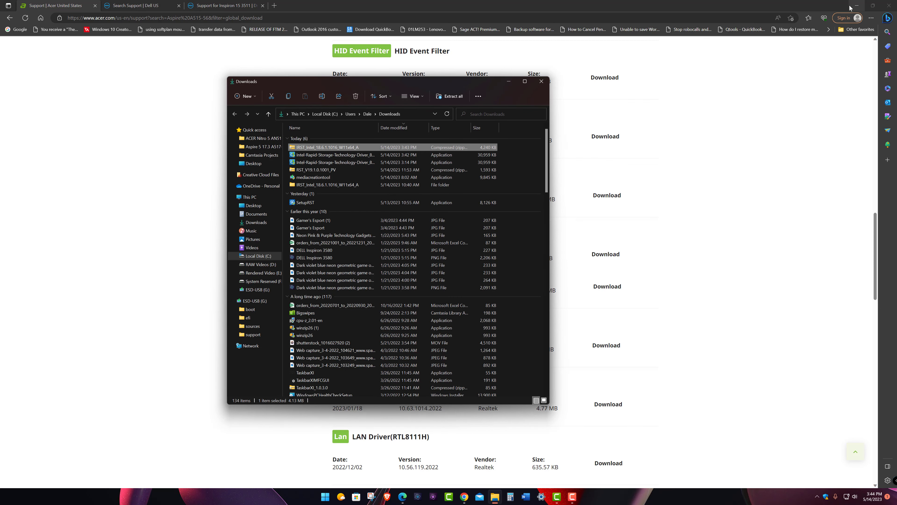
pyautogui.click(856, 6)
# Create a new desktop folder named rst 2.
pyautogui.click(856, 6)
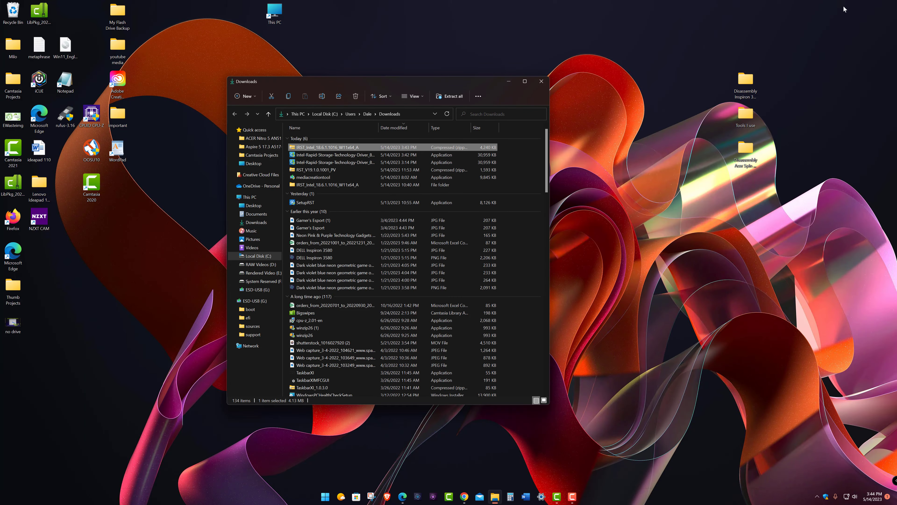
pyautogui.moveTo(460, 85); pyautogui.dragTo(688, 89)
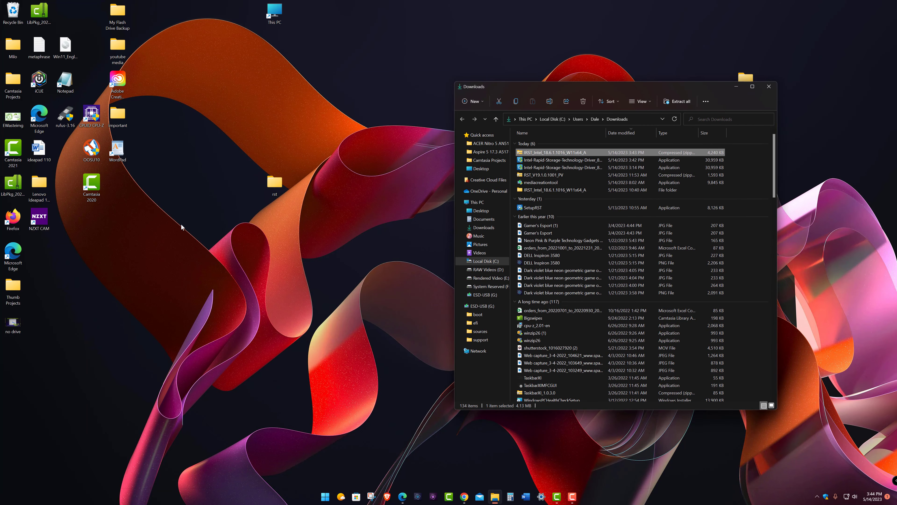
pyautogui.rightClick(185, 218)
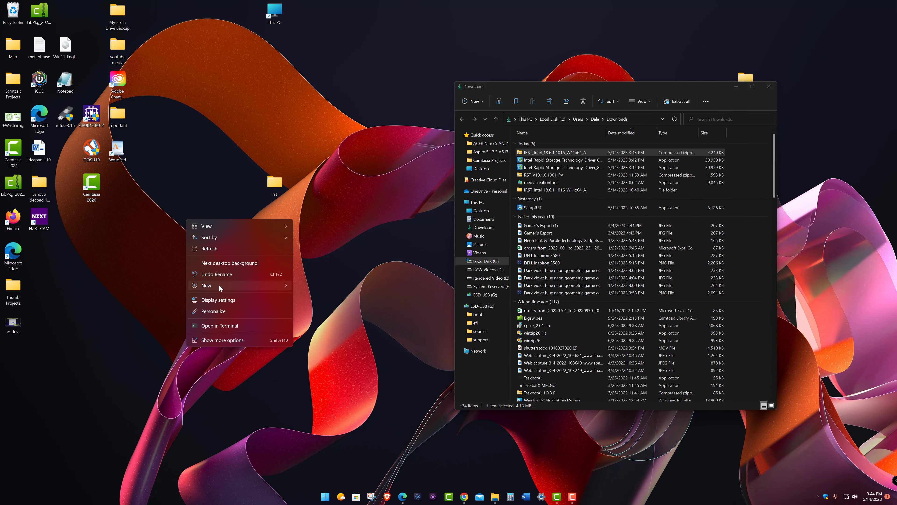
pyautogui.moveTo(220, 286)
pyautogui.click(320, 287)
pyautogui.write('r')
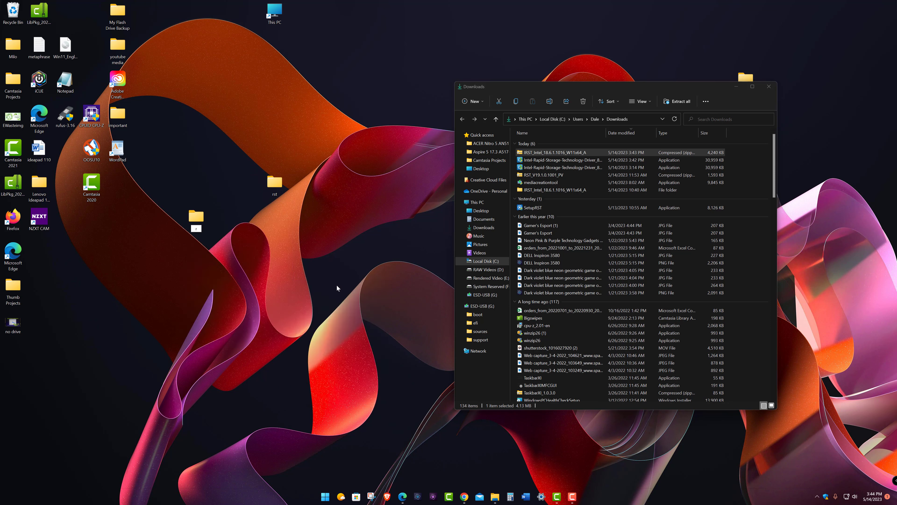
pyautogui.write('st 2')
pyautogui.press('Return')
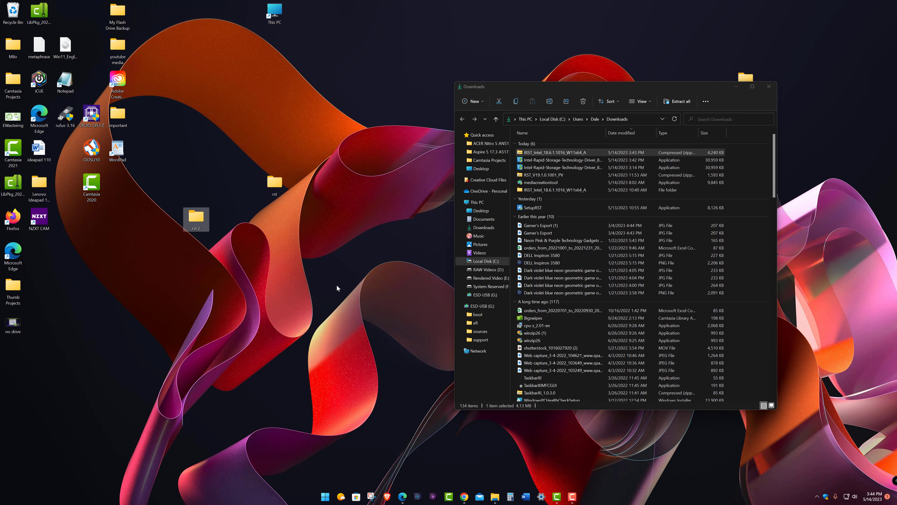
# Extract all of the IRST_Intel_18.6.1.1016_W11x64 zip into Desktop\rst 2.
pyautogui.rightClick(554, 153)
pyautogui.click(579, 210)
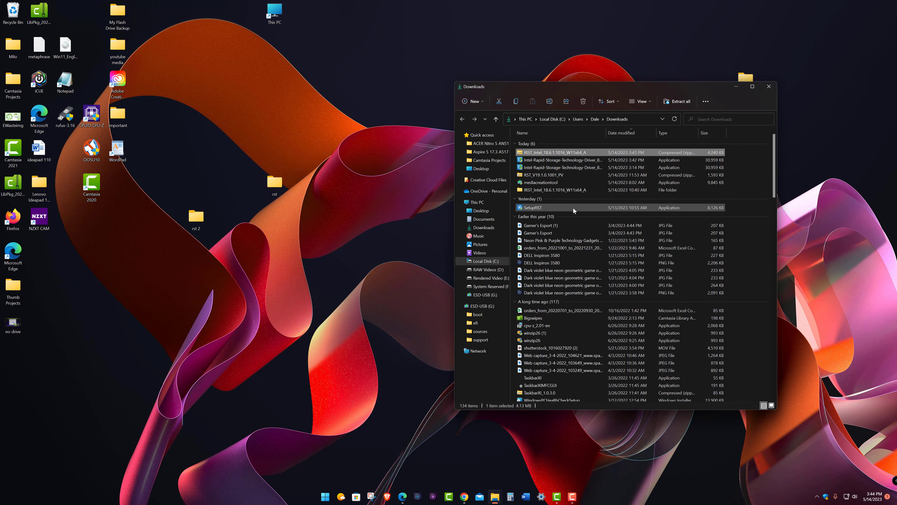
pyautogui.click(522, 216)
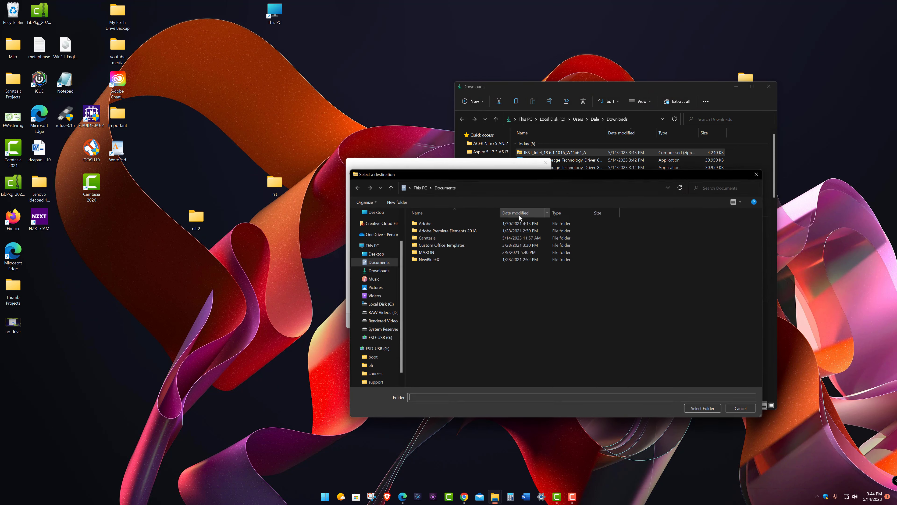
pyautogui.click(373, 212)
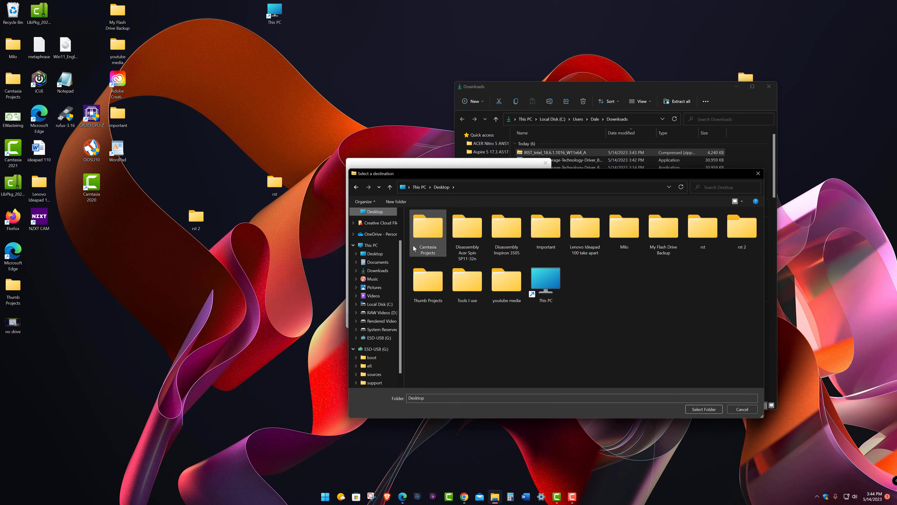
pyautogui.doubleClick(740, 231)
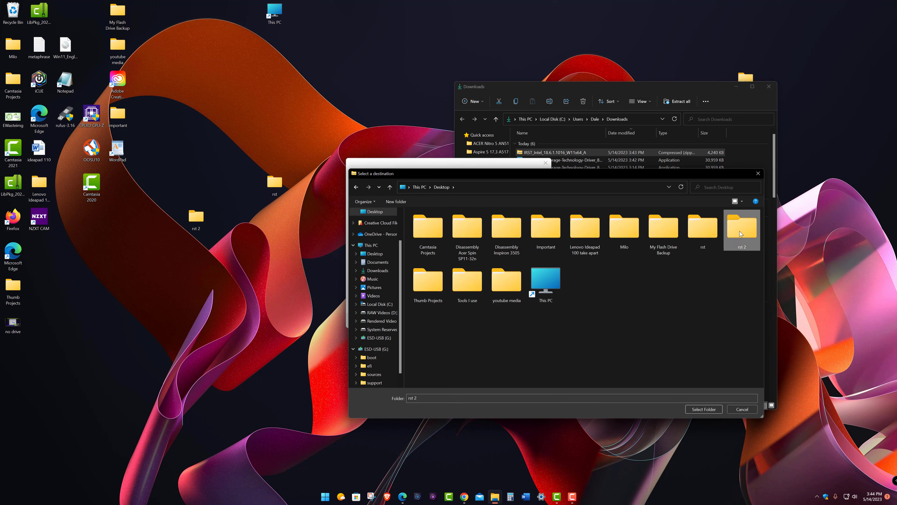
pyautogui.click(698, 410)
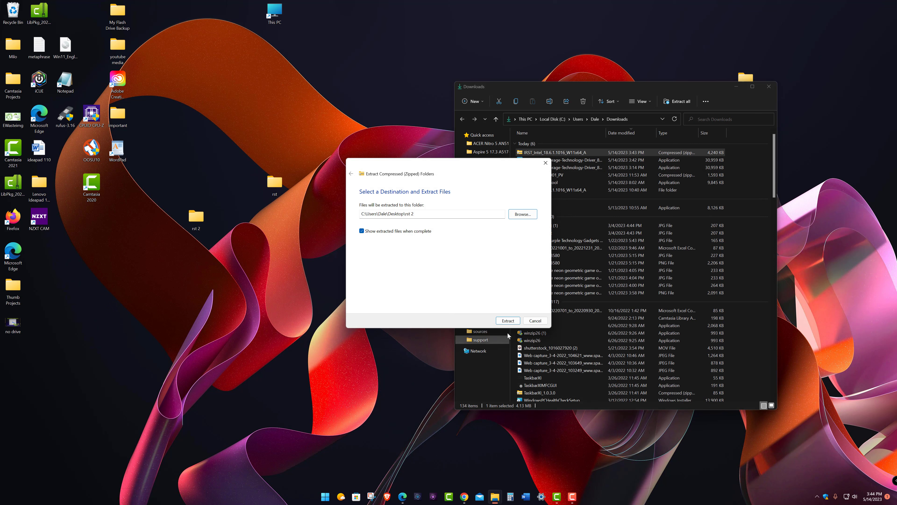
pyautogui.click(509, 320)
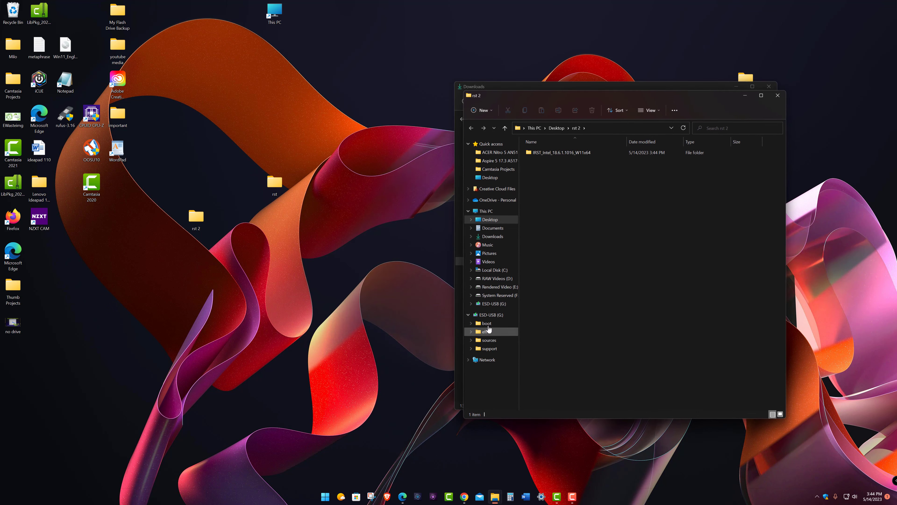
# Open rst 2 and its IRST_Intel_18.6.1.1016_W11x64 folder to check the 21 driver files, then close it.
pyautogui.click(778, 95)
pyautogui.doubleClick(196, 217)
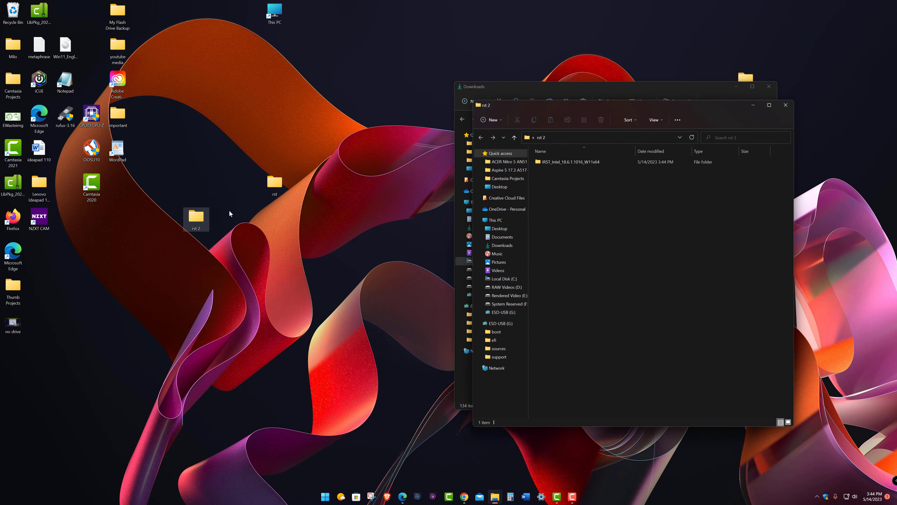
pyautogui.doubleClick(571, 161)
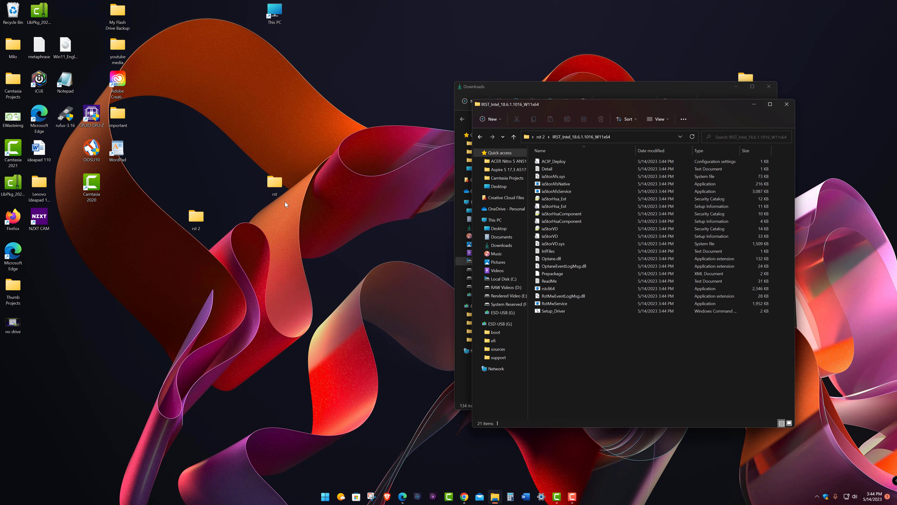
pyautogui.click(786, 104)
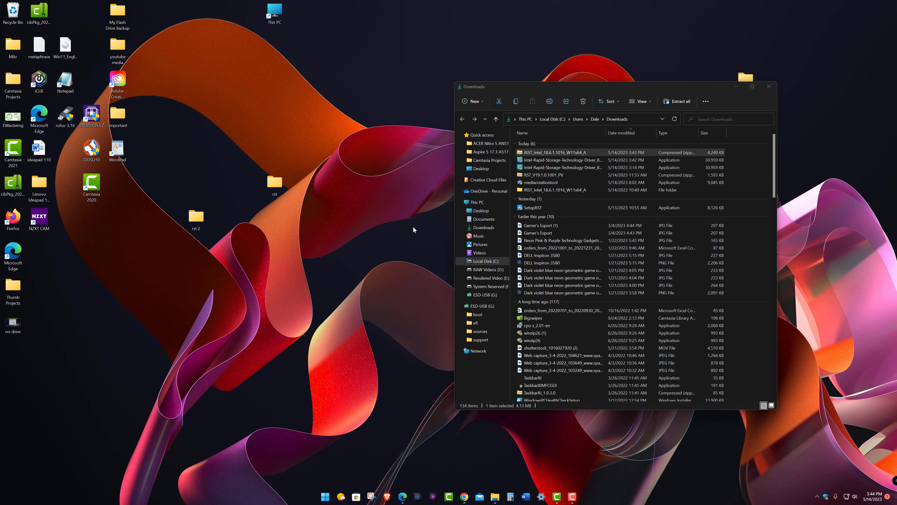
# On ASUS Download Center, search irst and open its Driver & Utility listing for Windows 11 64-bit.
pyautogui.click(464, 498)
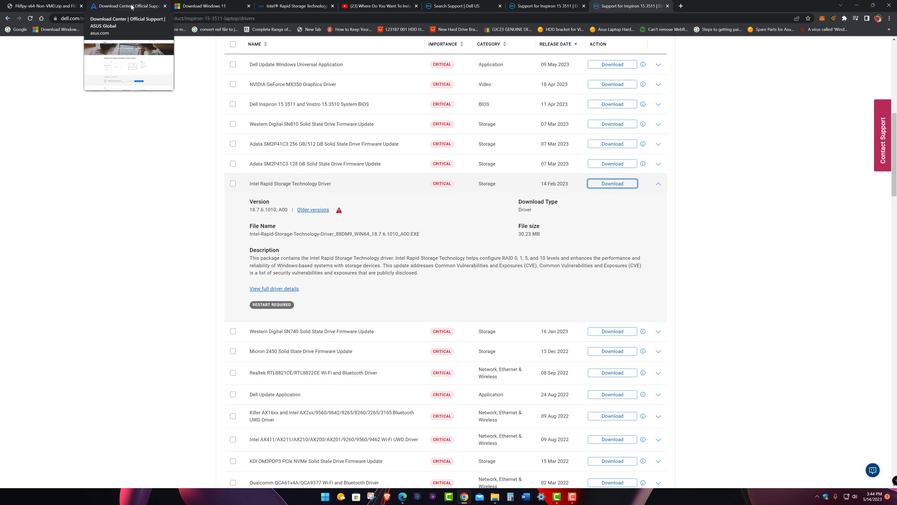
pyautogui.click(131, 7)
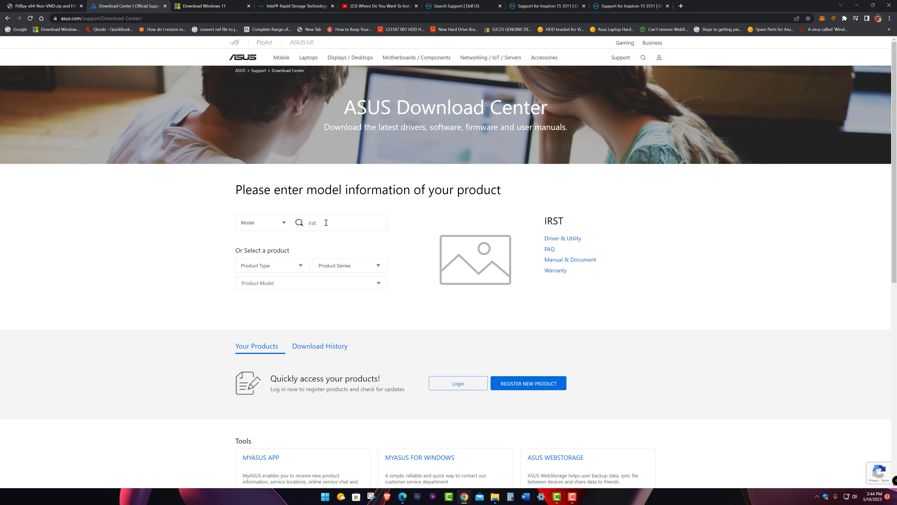
pyautogui.moveTo(326, 222); pyautogui.dragTo(291, 222)
pyautogui.click(561, 238)
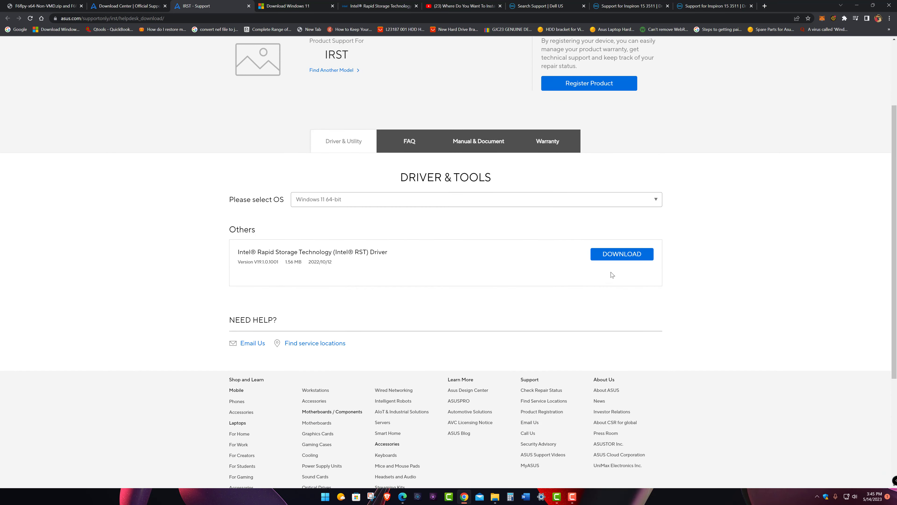
# Clear Chrome and the Downloads window off the desktop and copy the rst folder.
pyautogui.click(856, 5)
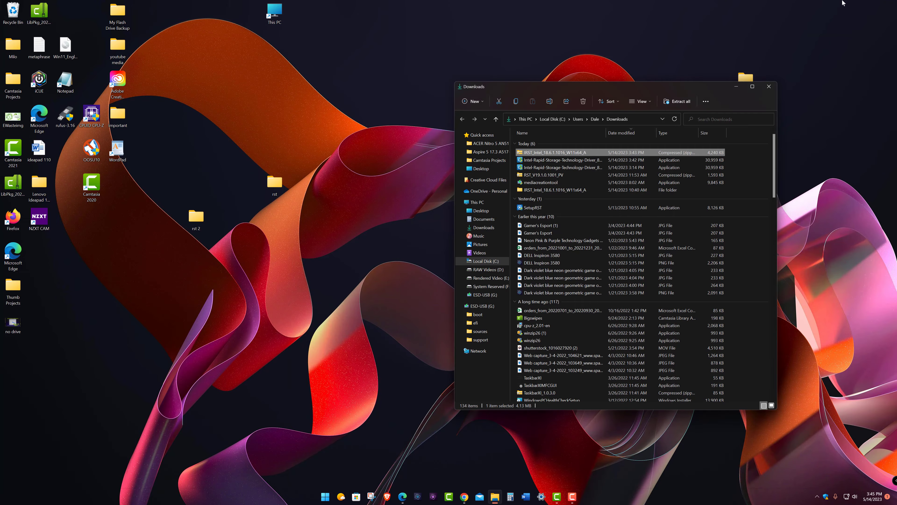
pyautogui.click(769, 86)
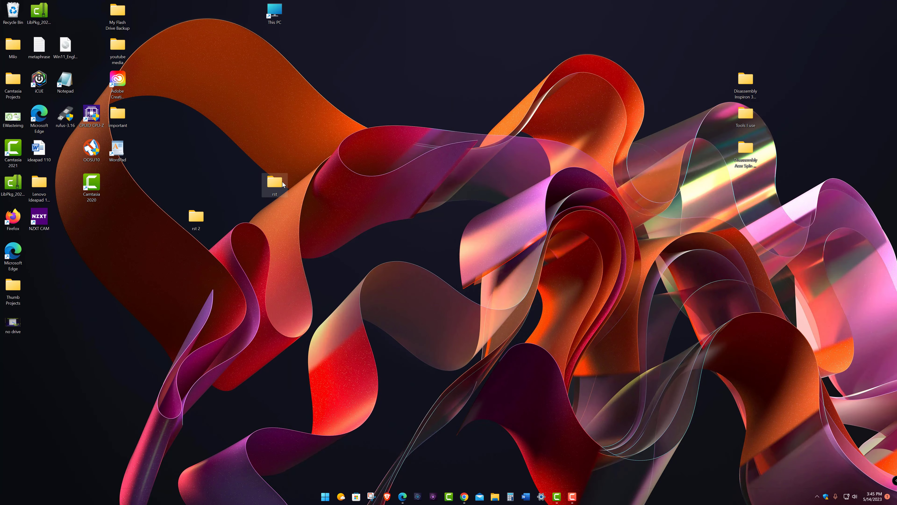
pyautogui.rightClick(272, 186)
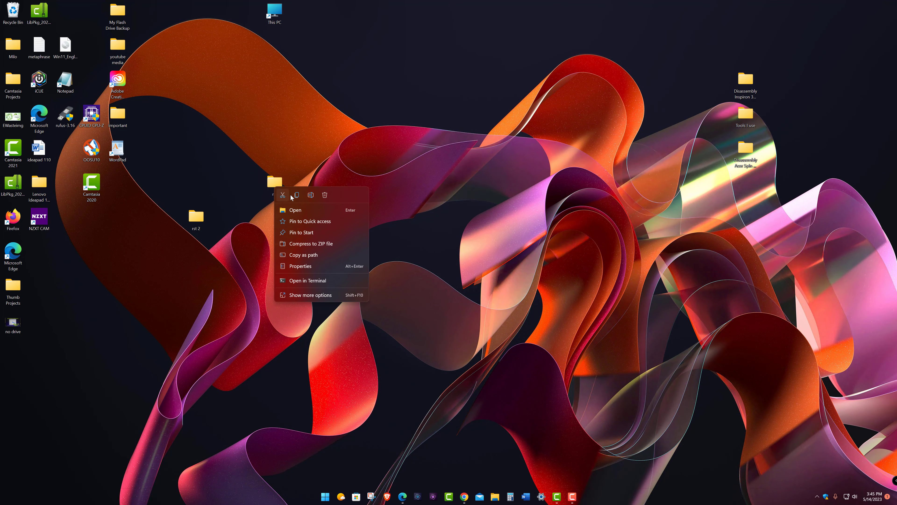
pyautogui.click(307, 113)
# Paste the rst folder onto the ESD-USB (G:) drive, keeping its name unchanged.
pyautogui.doubleClick(276, 18)
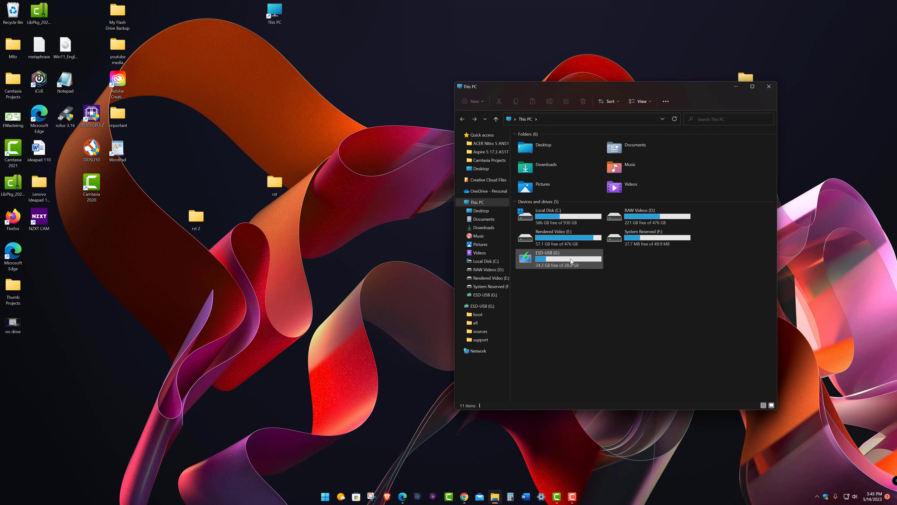
pyautogui.doubleClick(557, 260)
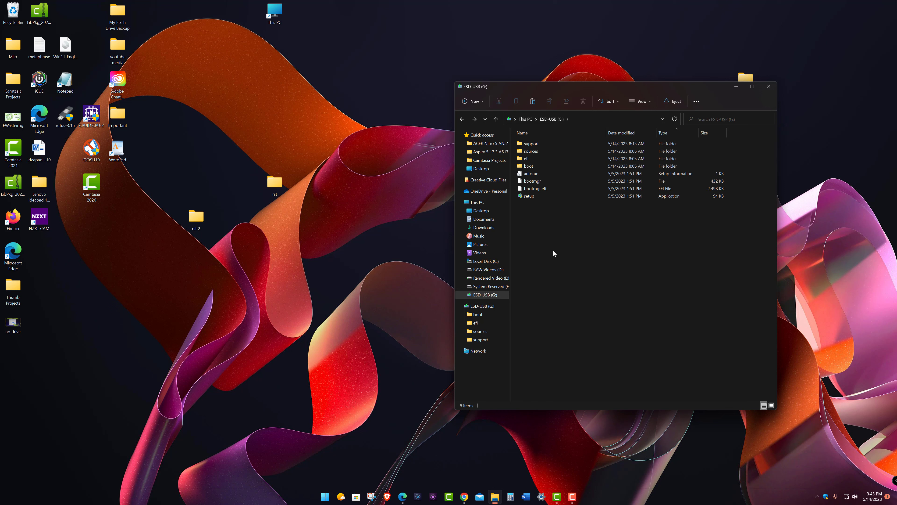
pyautogui.rightClick(553, 251)
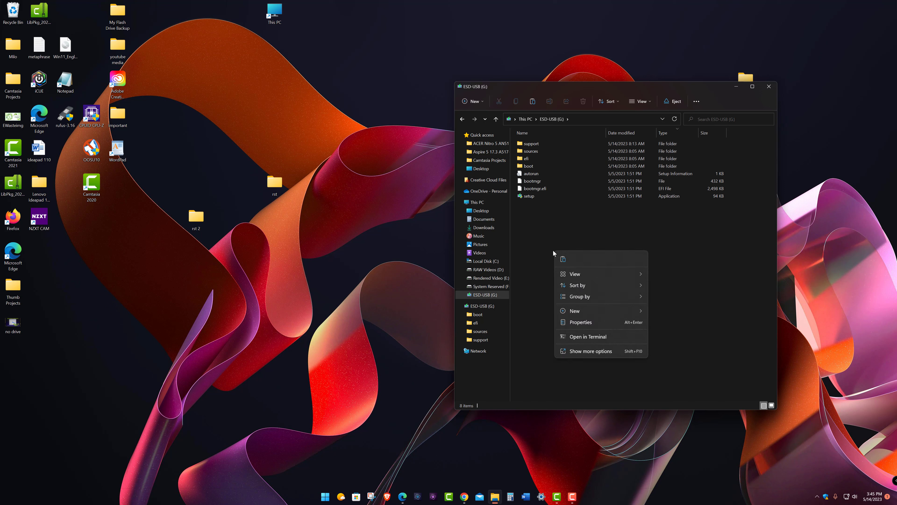
pyautogui.click(563, 259)
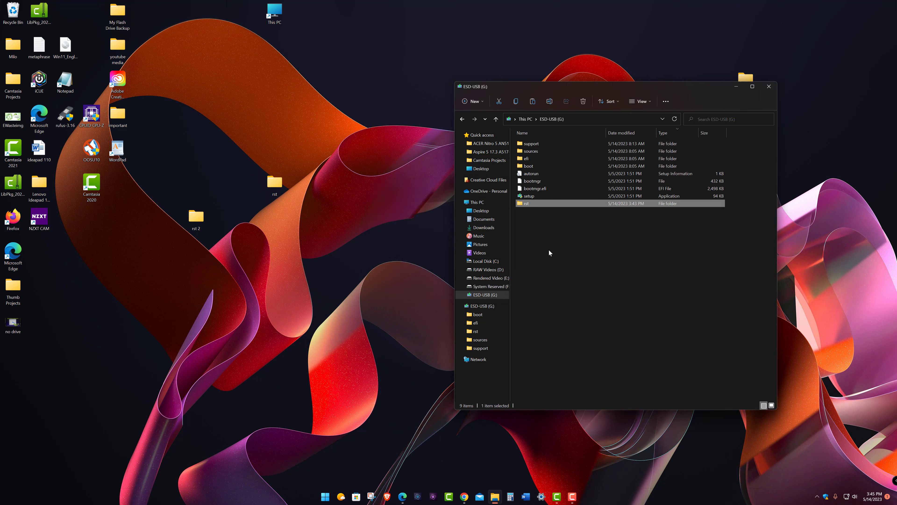
pyautogui.press('F2')
pyautogui.click(559, 248)
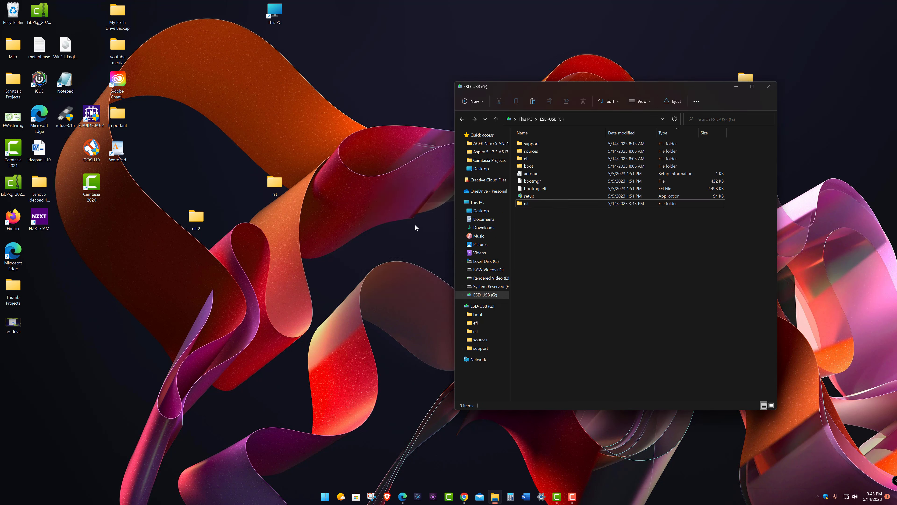
# Watch the YouTube tutorial full screen up to the 3:11 'no drives were found' Setup screen.
pyautogui.click(464, 496)
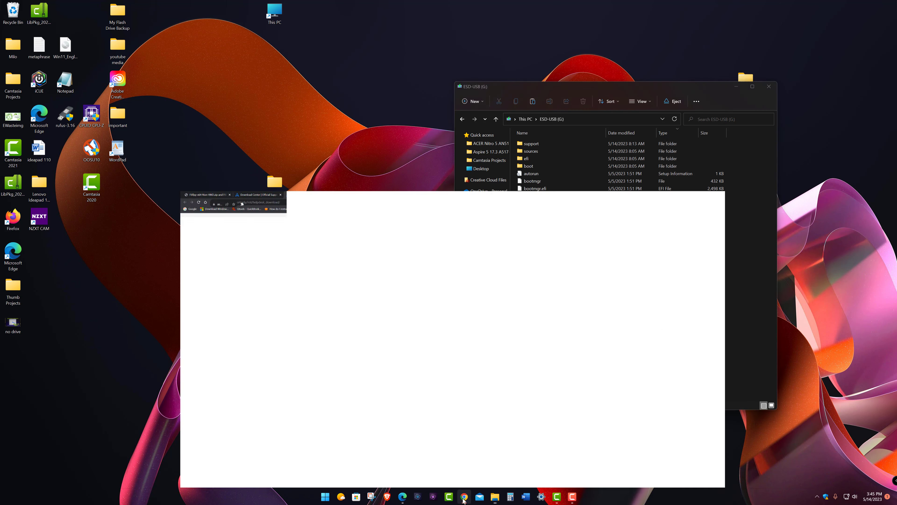
pyautogui.click(456, 7)
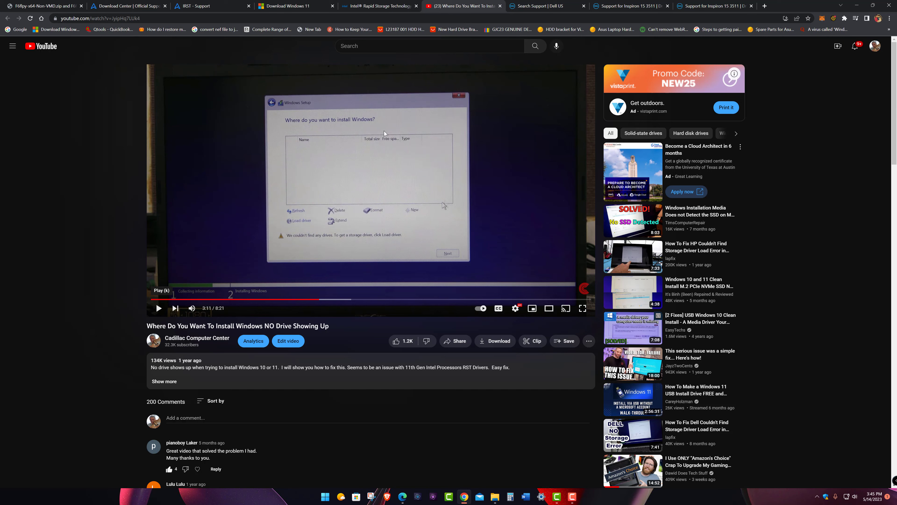
pyautogui.click(583, 307)
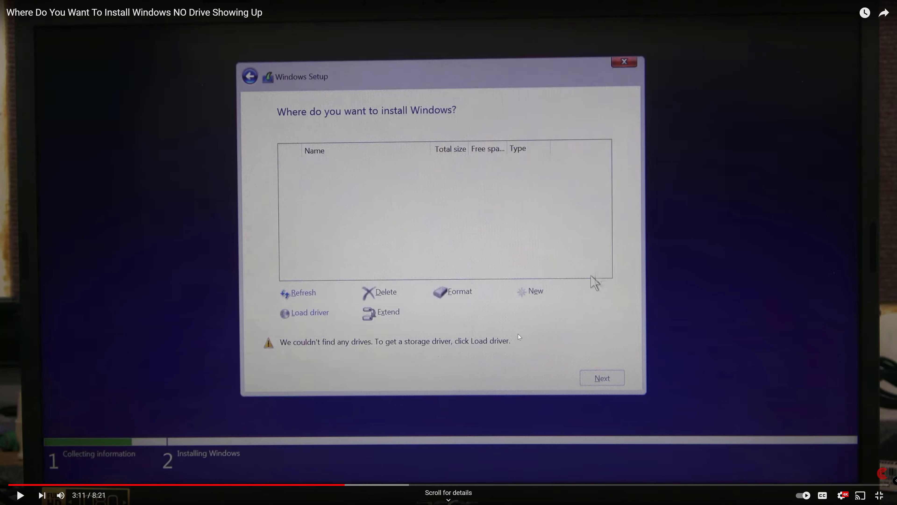
pyautogui.press('Escape')
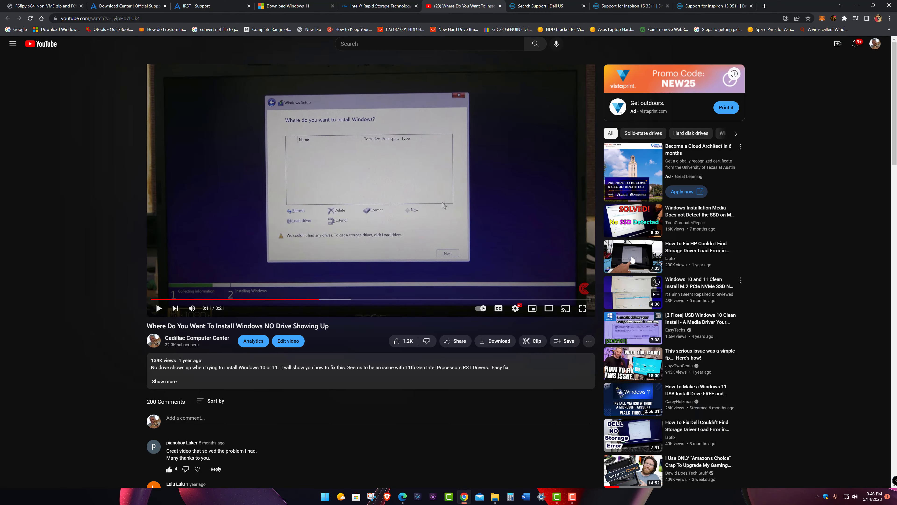
# Switch to the Intel RST page offering SetupRST.exe 19.5.2.1049.5 for Windows 11.
pyautogui.click(376, 6)
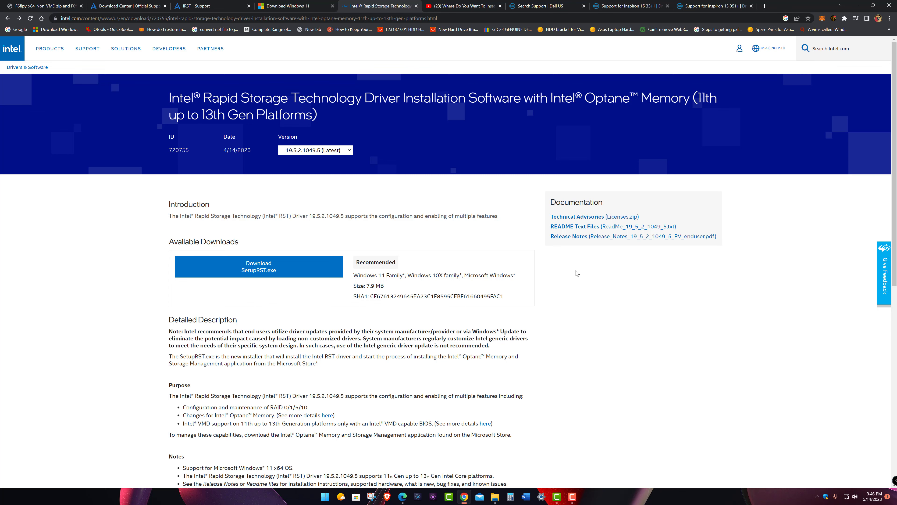
# Switch back to the YouTube tutorial paused on the 'no drives were found' screen.
pyautogui.click(466, 7)
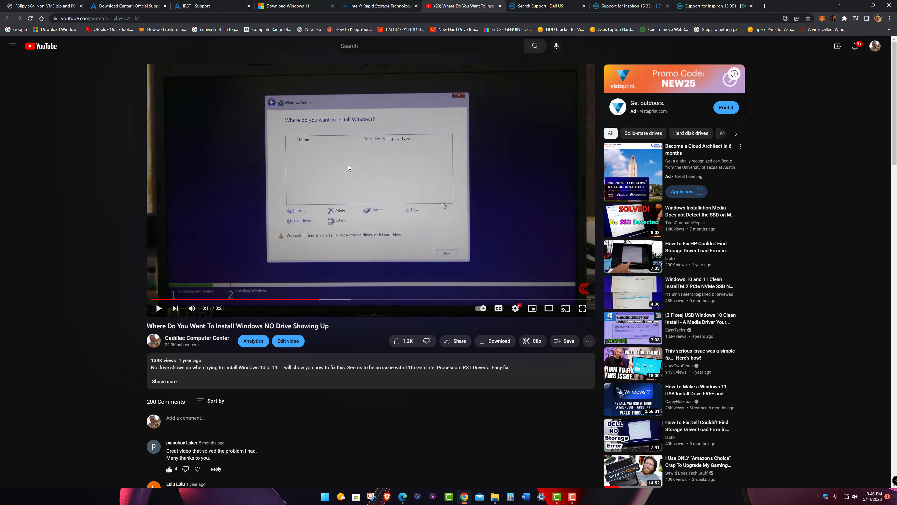